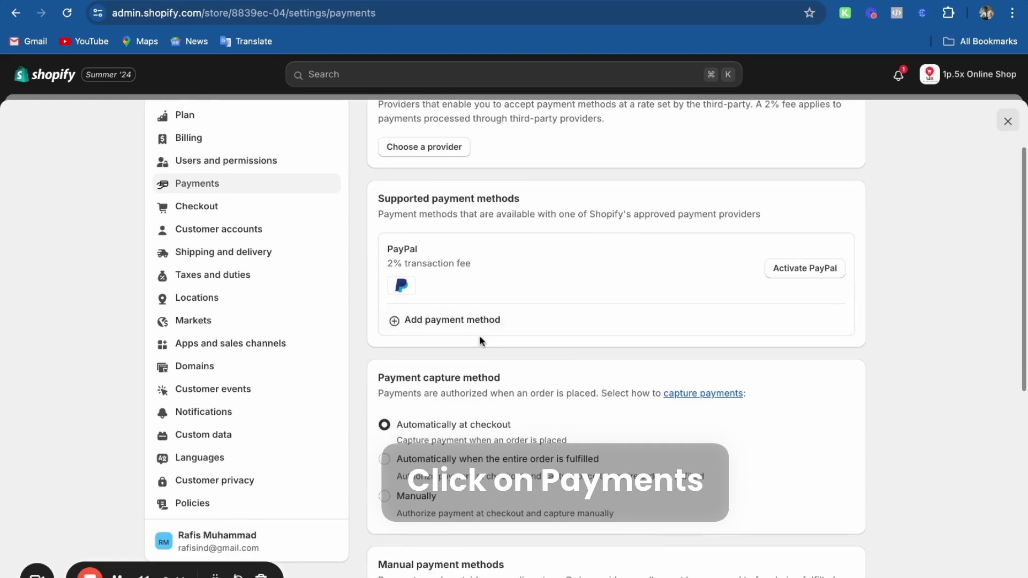
Search by provider for razorpay when adding a payment method, and open the 1 Razorpay provider.
left_click(471, 324)
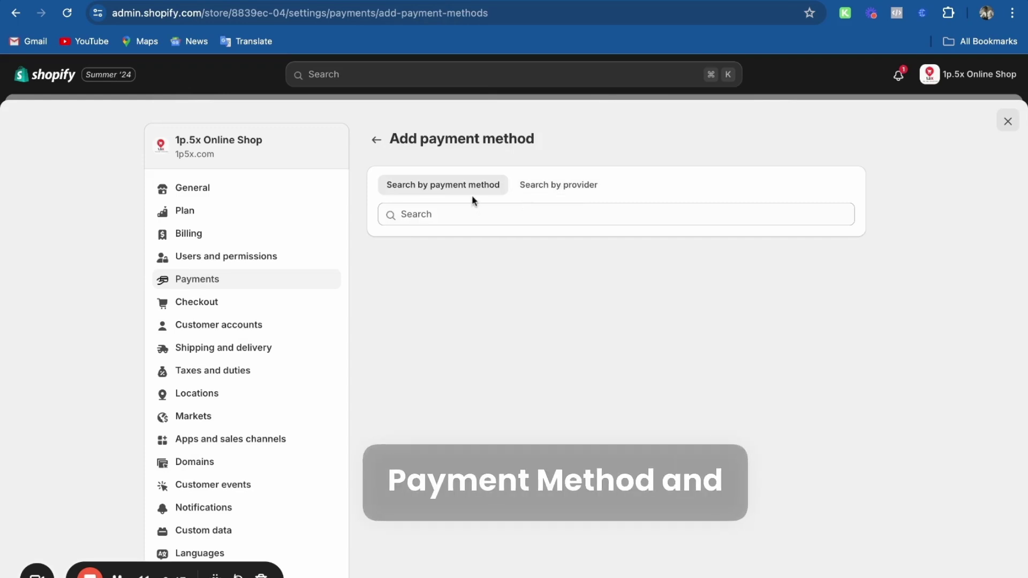
left_click(555, 187)
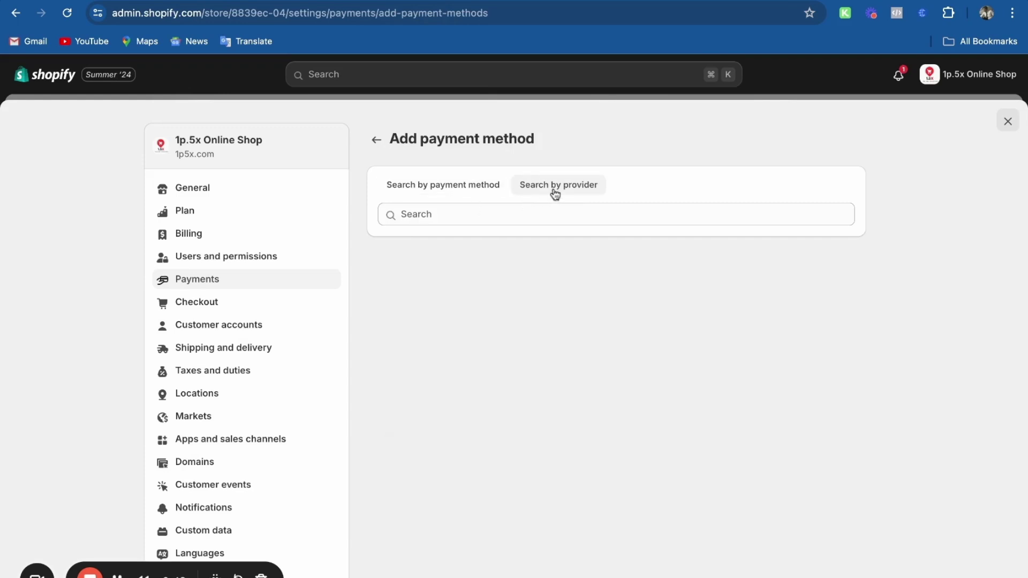
left_click(509, 214)
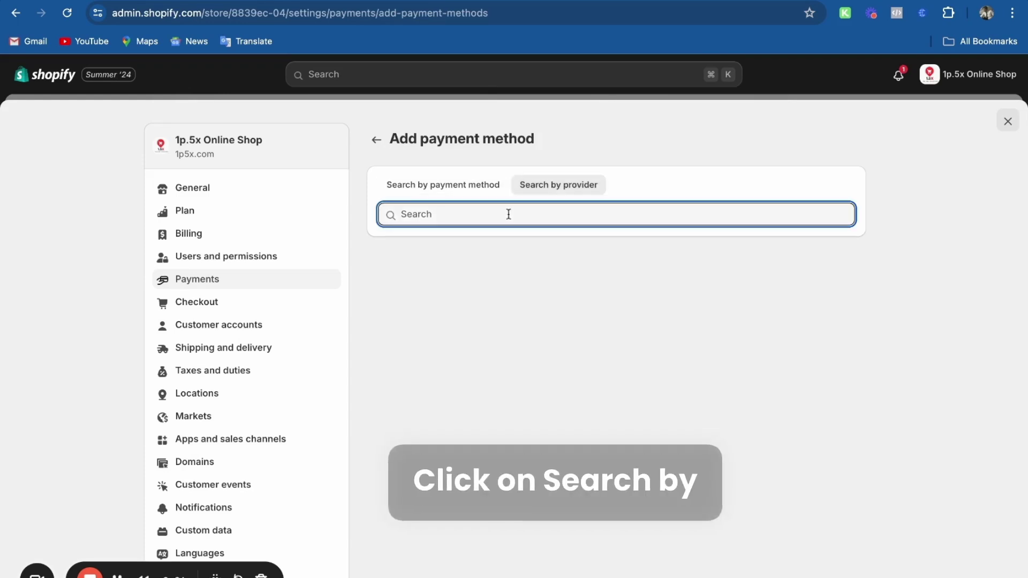
type("razorpay")
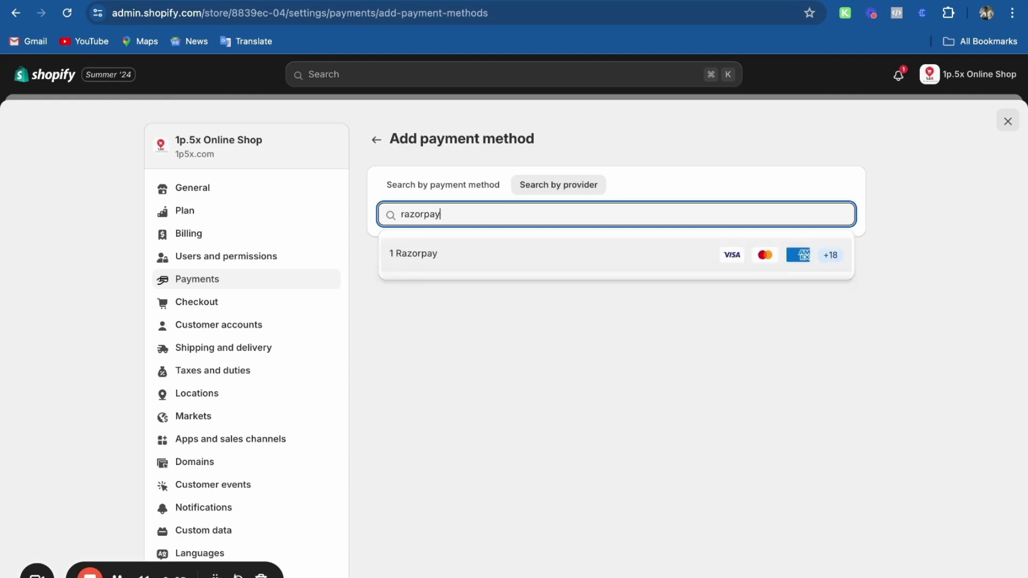
left_click(493, 255)
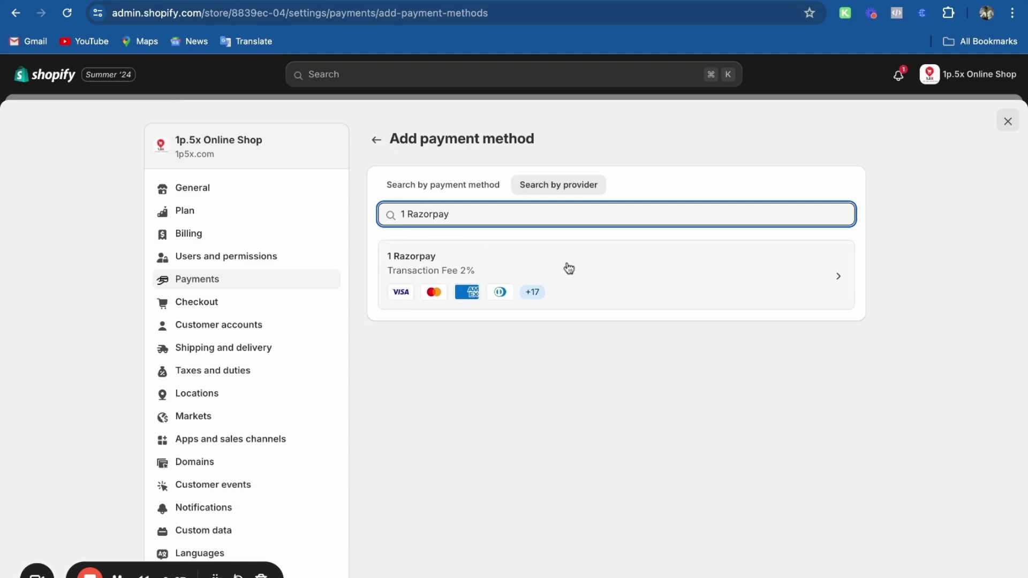
left_click(671, 284)
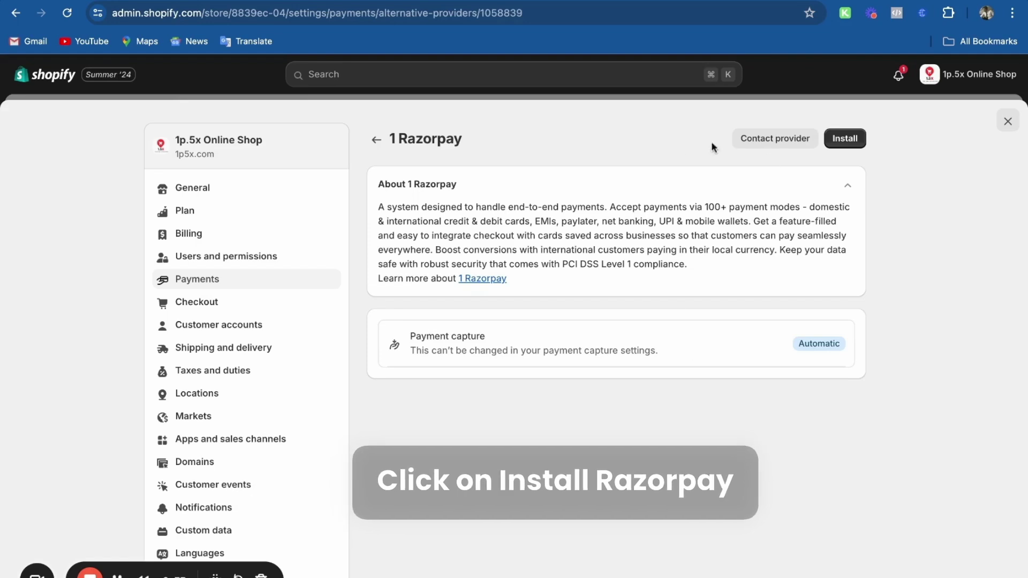
Install the 1 Razorpay app on the store, and continue the Razorpay onboarding as an existing user.
left_click(845, 140)
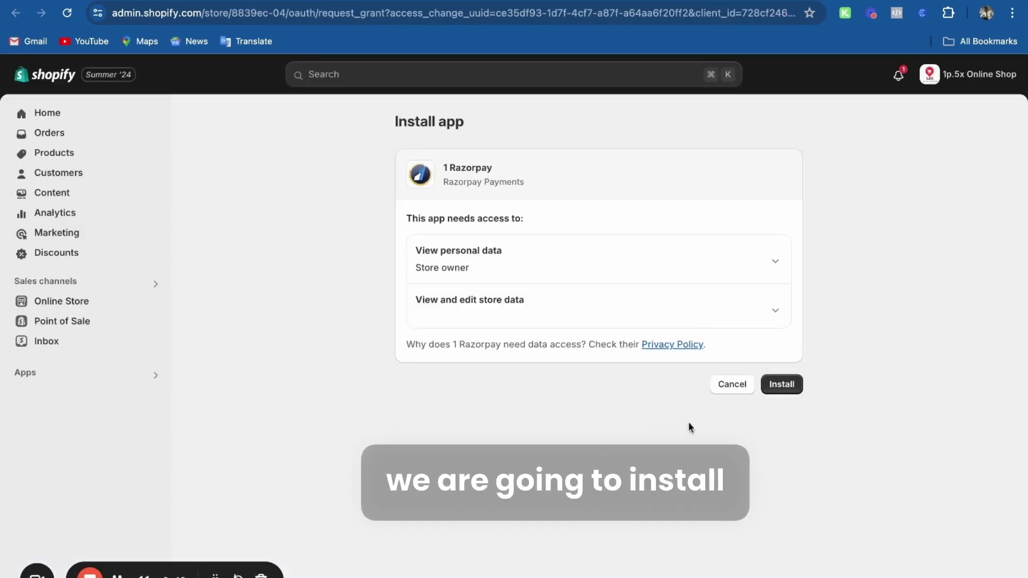
left_click(787, 385)
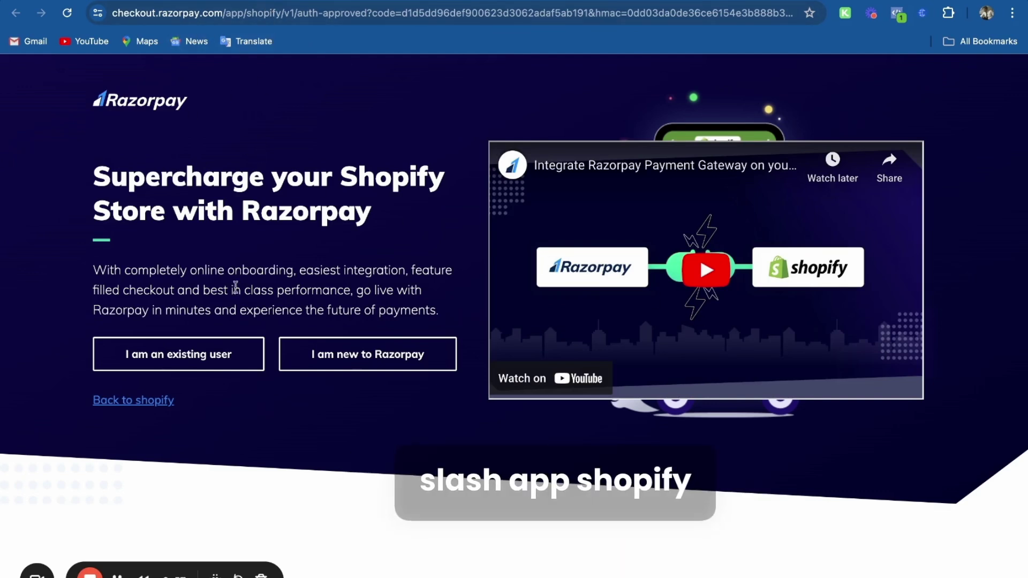
left_click(210, 363)
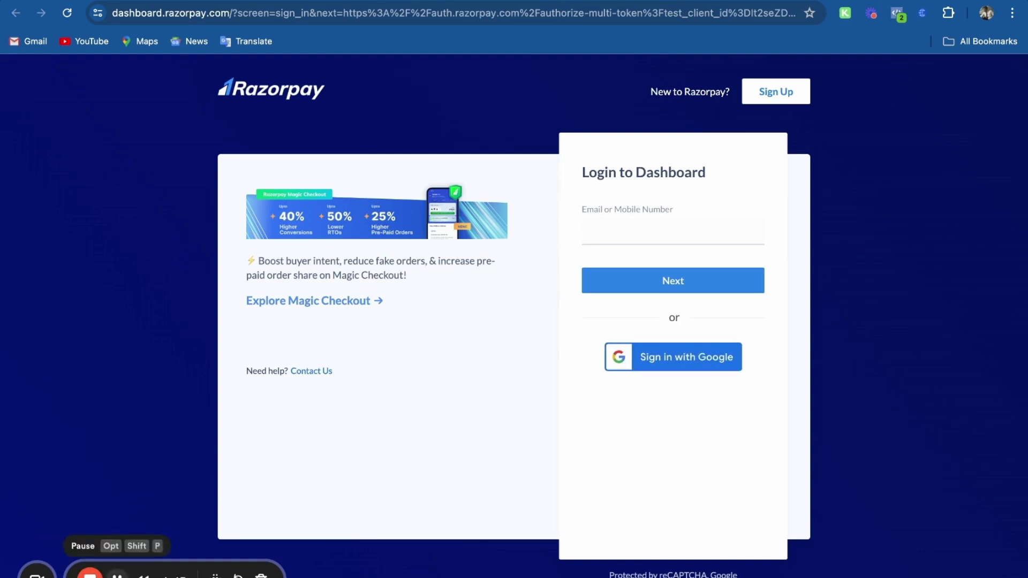
Log in to the Razorpay dashboard with the account email and password, and complete the two-step verification with the OTP.
key("super+v")
left_click(700, 282)
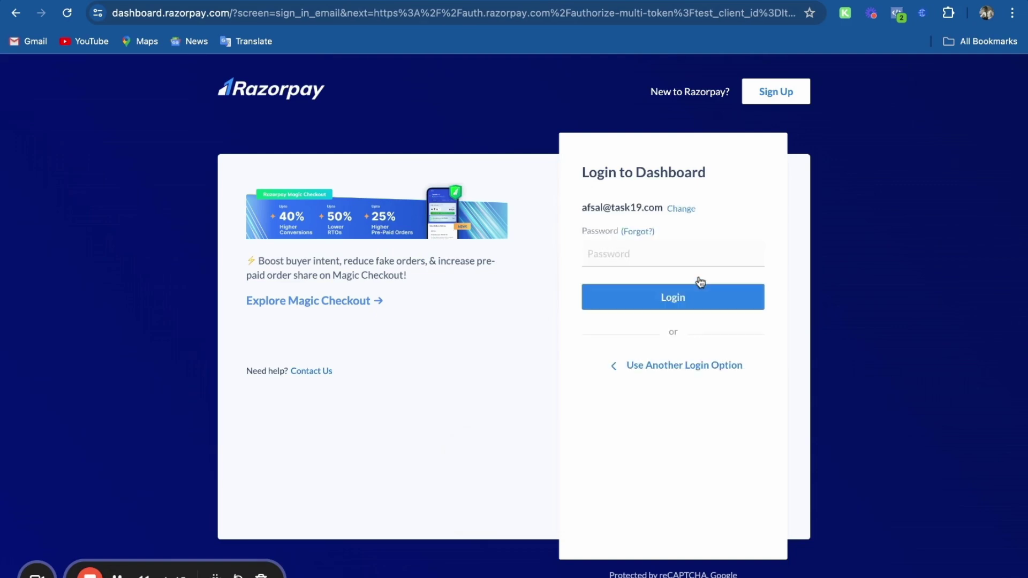
left_click(638, 258)
key("alt+shift+p")
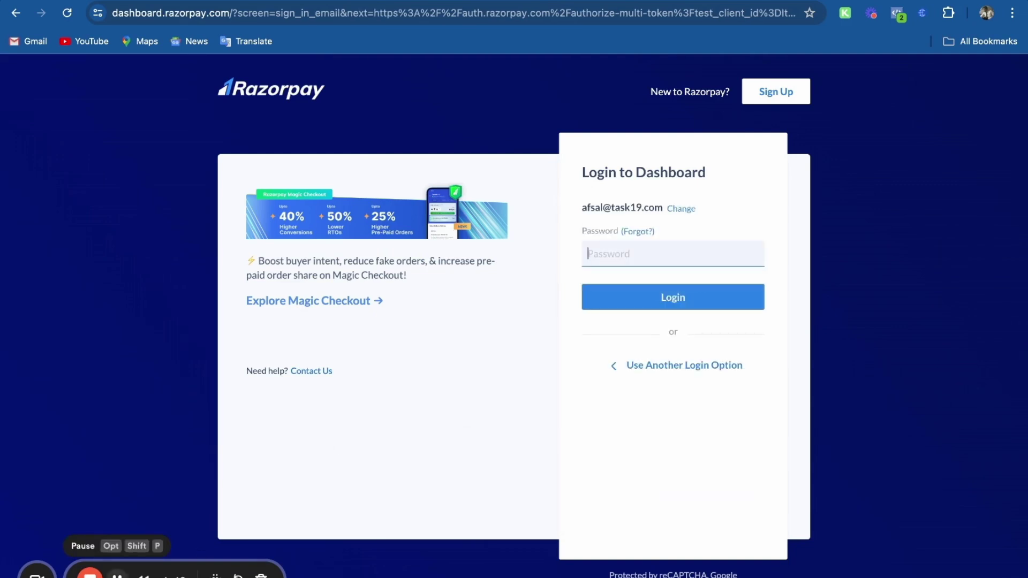
key("super+v")
left_click(673, 299)
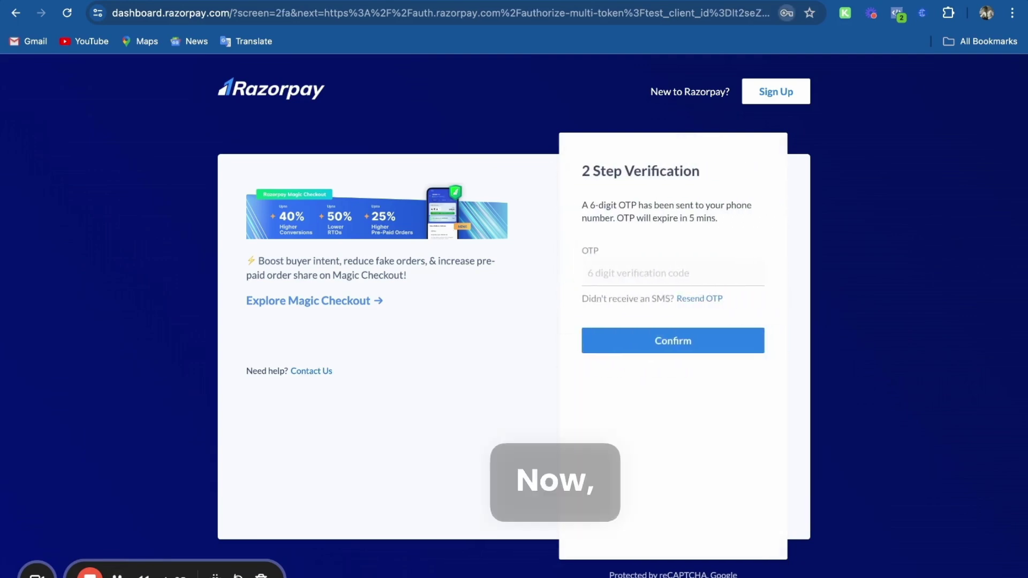
left_click(639, 273)
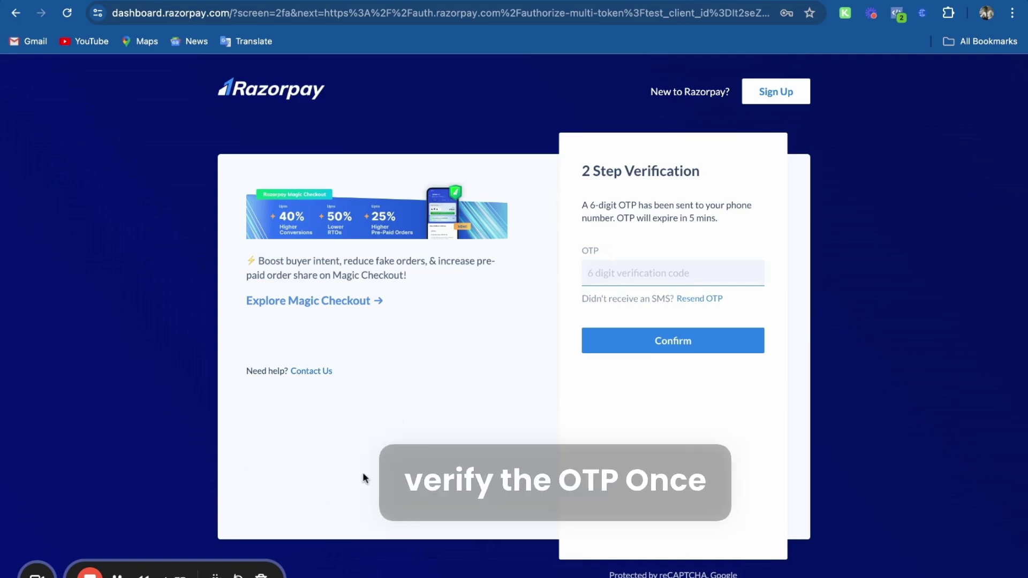
left_click(117, 575)
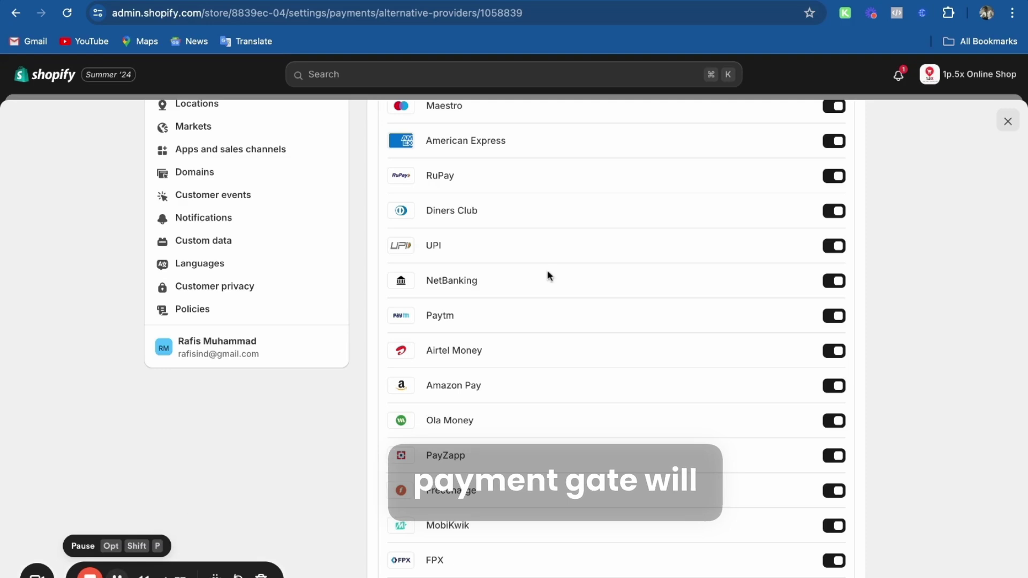
Turn on test mode for the 1 Razorpay payment provider and save the change.
scroll(549, 276, "up", 10)
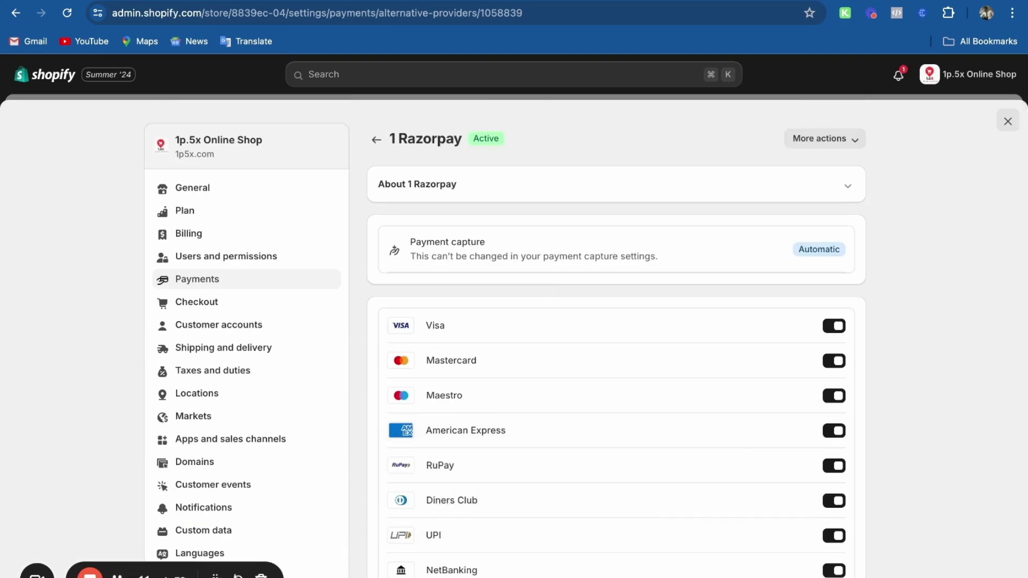
scroll(802, 454, "down", 12)
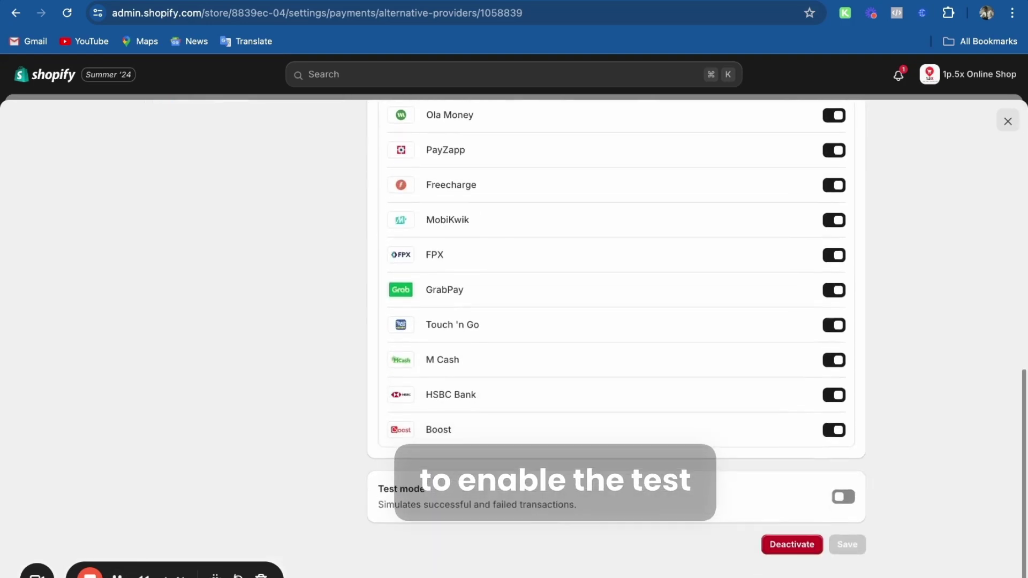
left_click(849, 472)
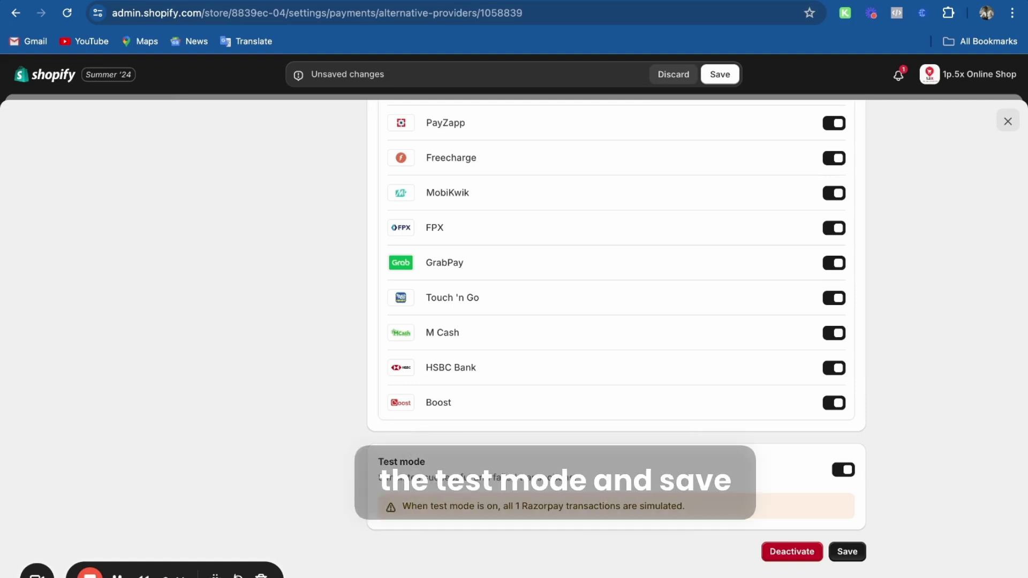
left_click(842, 471)
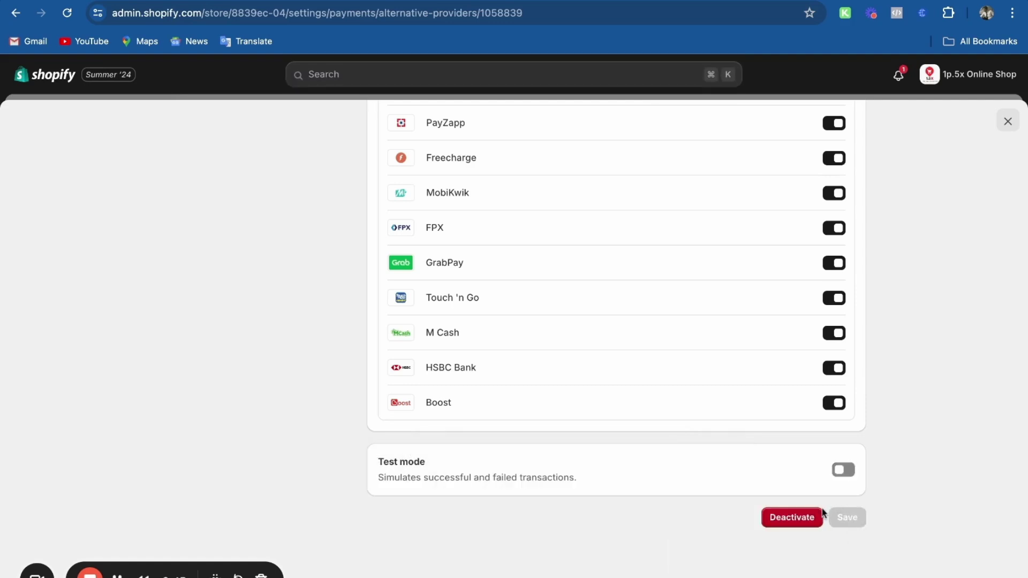
left_click(845, 471)
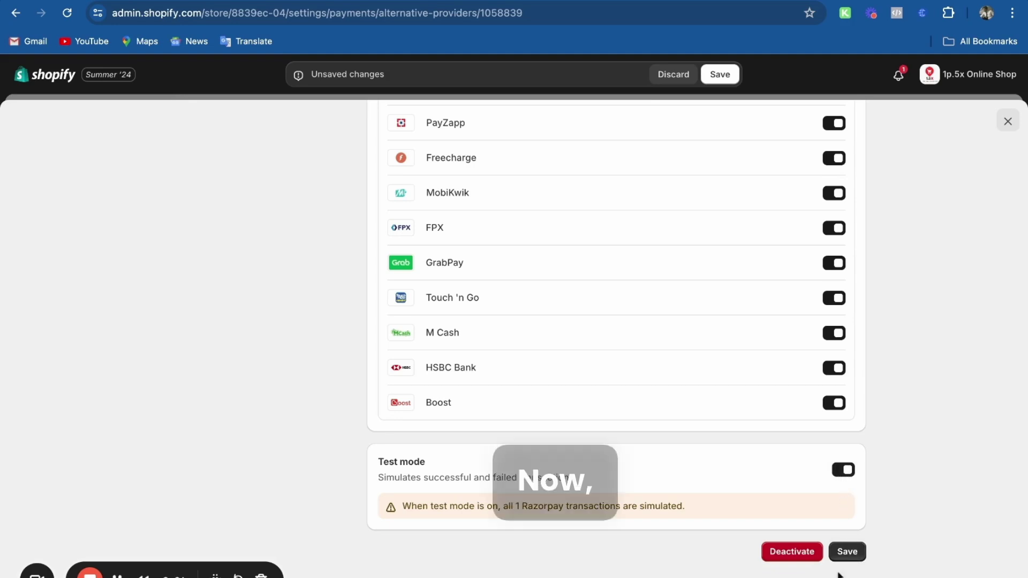
left_click(856, 556)
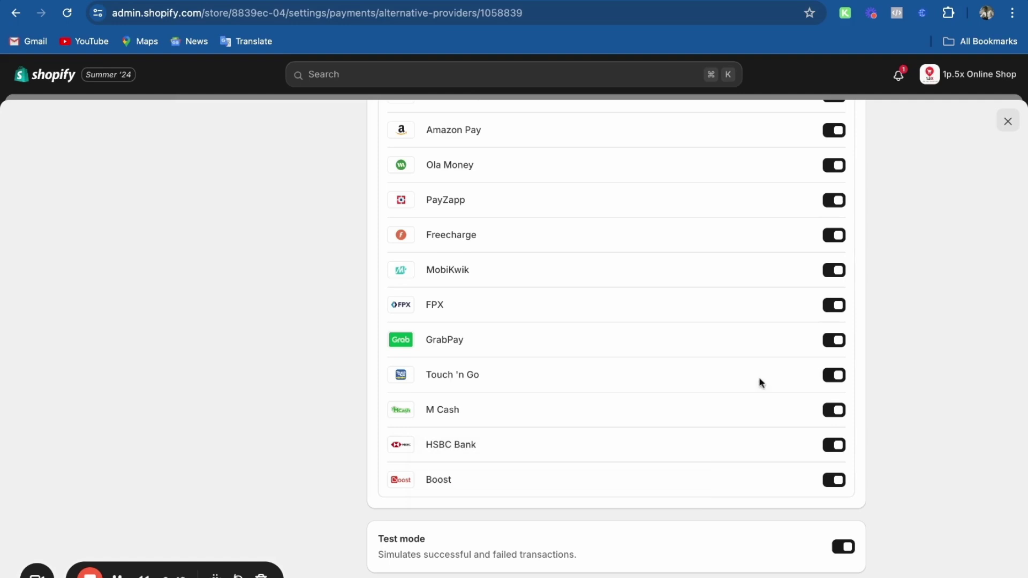
key("Escape")
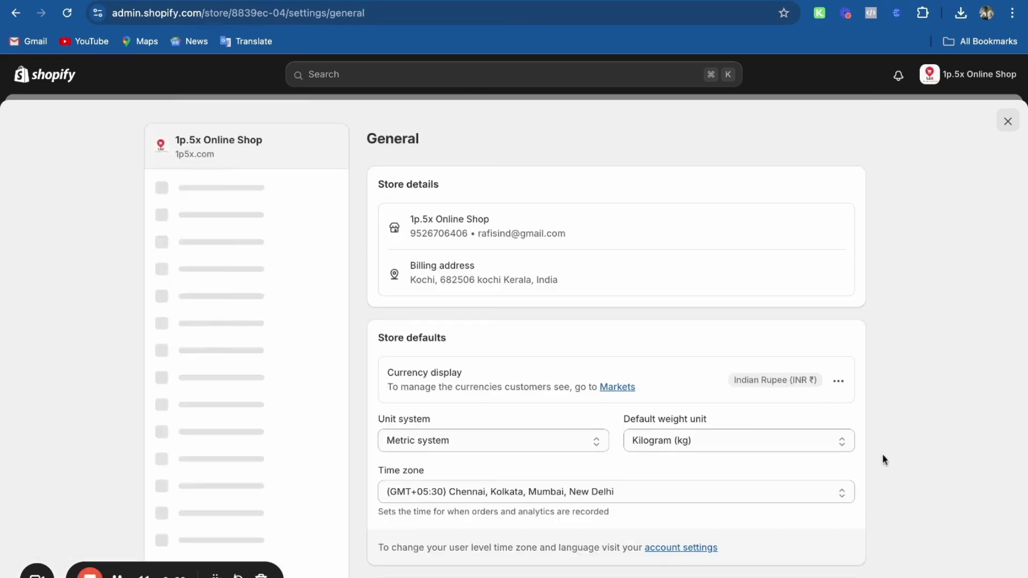
Look through the store's General settings page and the list of settings sections.
scroll(884, 460, "down", 15)
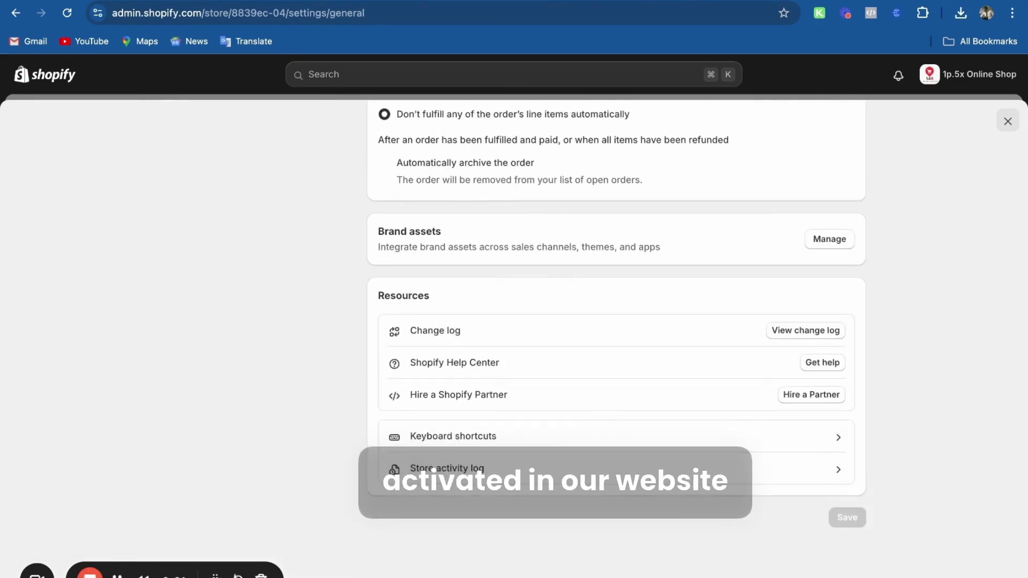
scroll(616, 337, "up", 3)
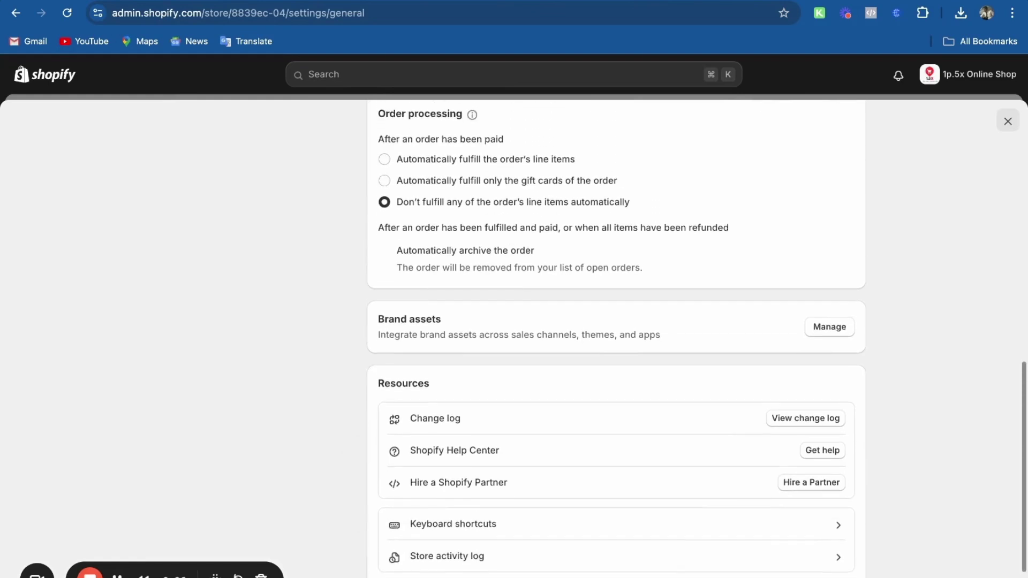
scroll(616, 338, "down", 2)
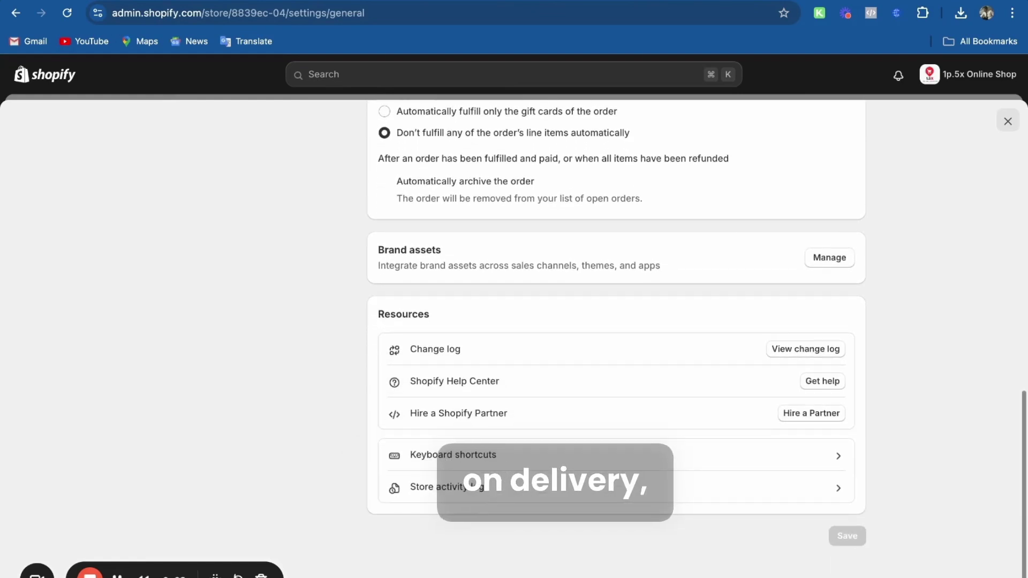
scroll(615, 337, "up", 5)
scroll(616, 337, "up", 6)
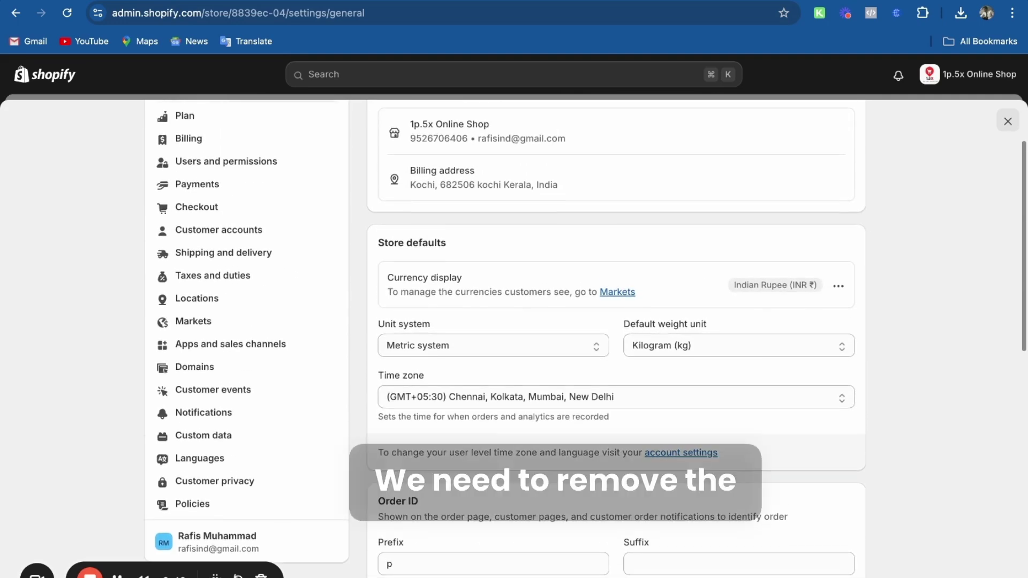
scroll(616, 337, "up", 2)
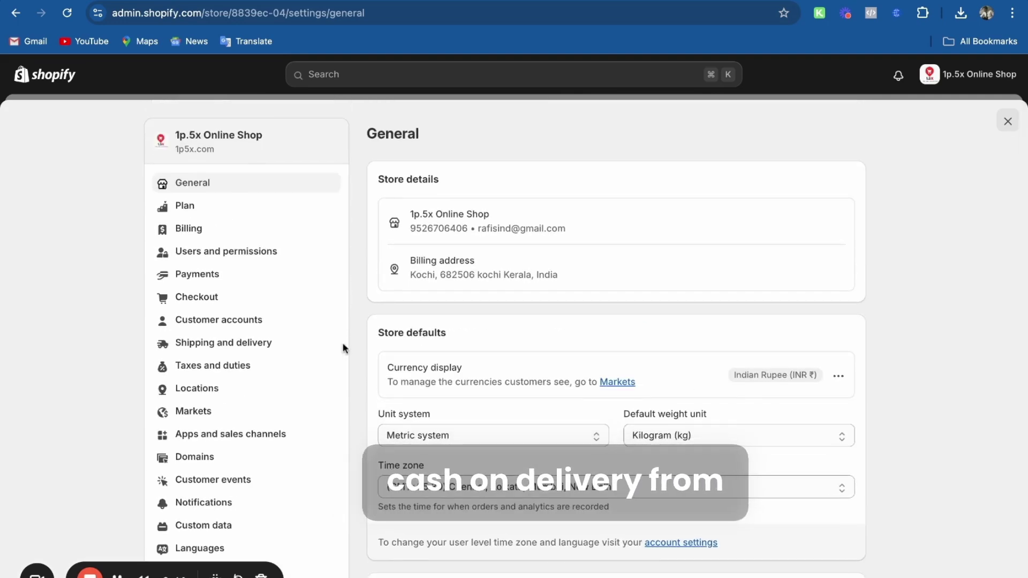
scroll(294, 400, "down", 6)
scroll(295, 401, "up", 6)
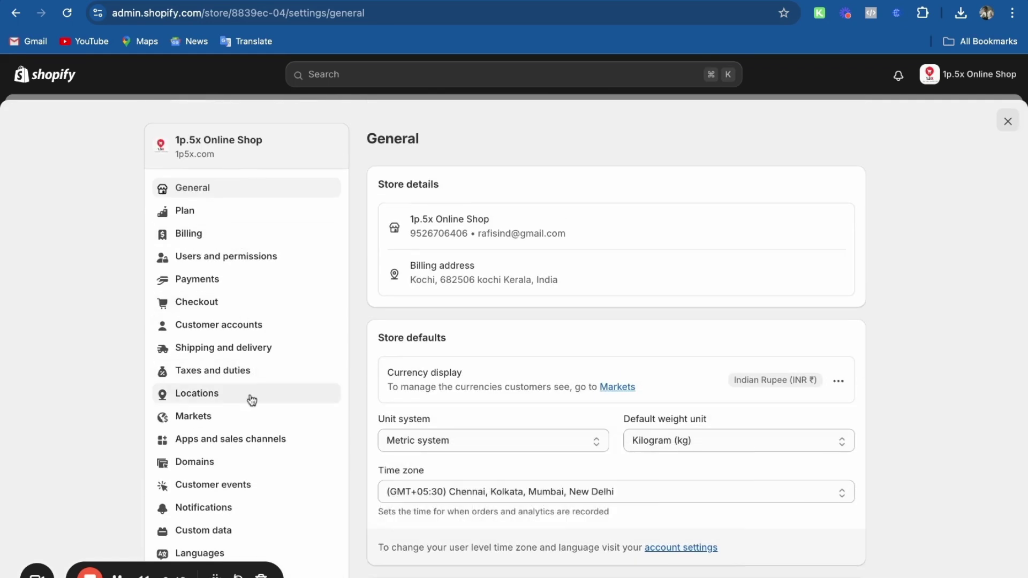
scroll(248, 402, "down", 1)
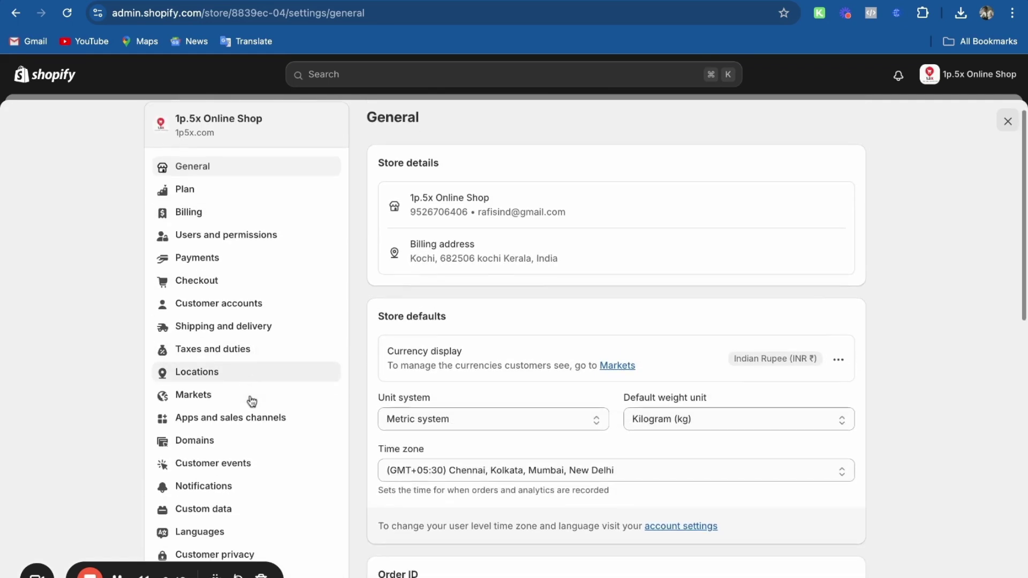
Open the Payments settings and review the 1 Razorpay entry and the manual payment methods.
left_click(206, 258)
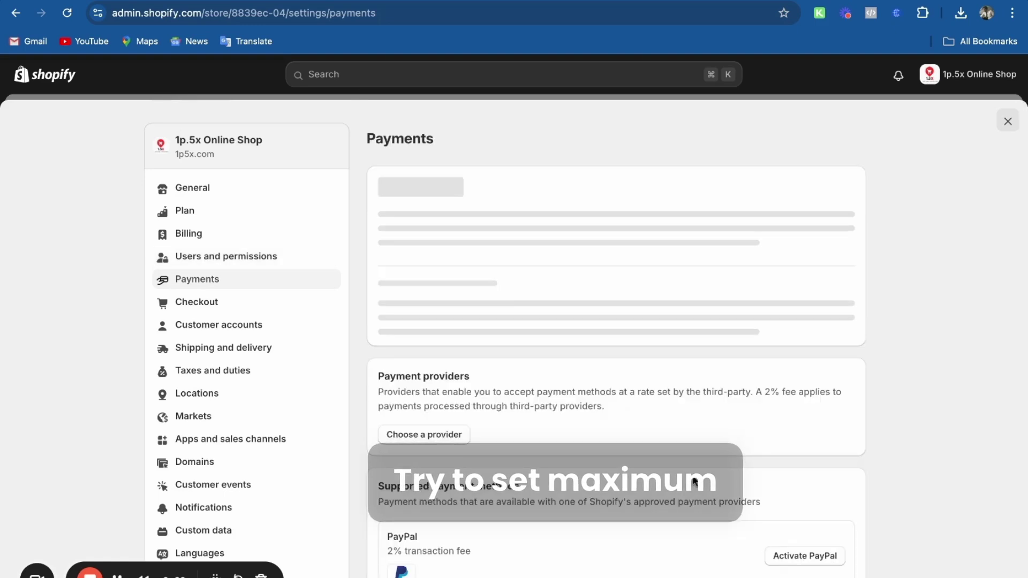
scroll(585, 332, "down", 1)
scroll(585, 333, "down", 5)
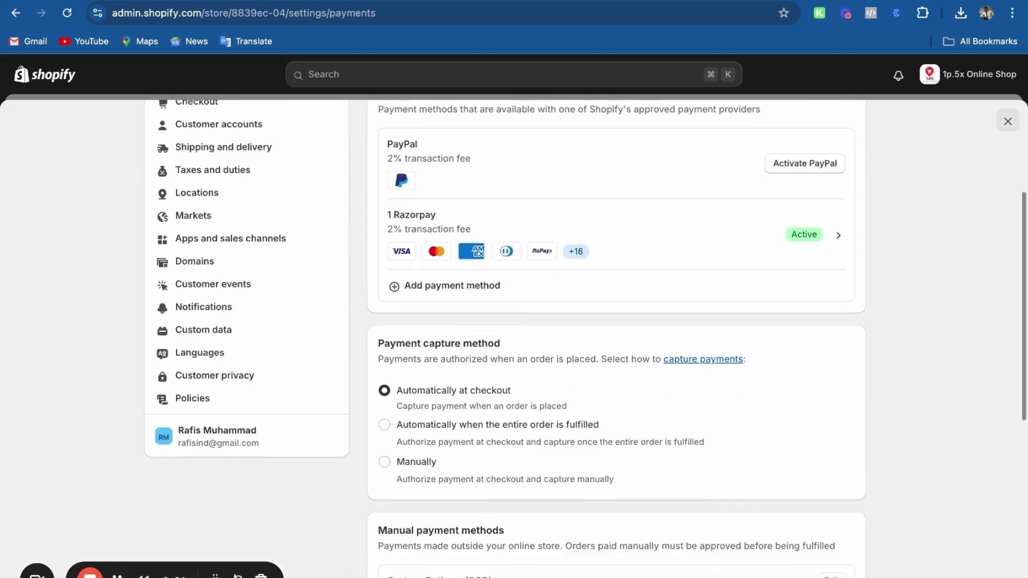
scroll(719, 462, "down", 1)
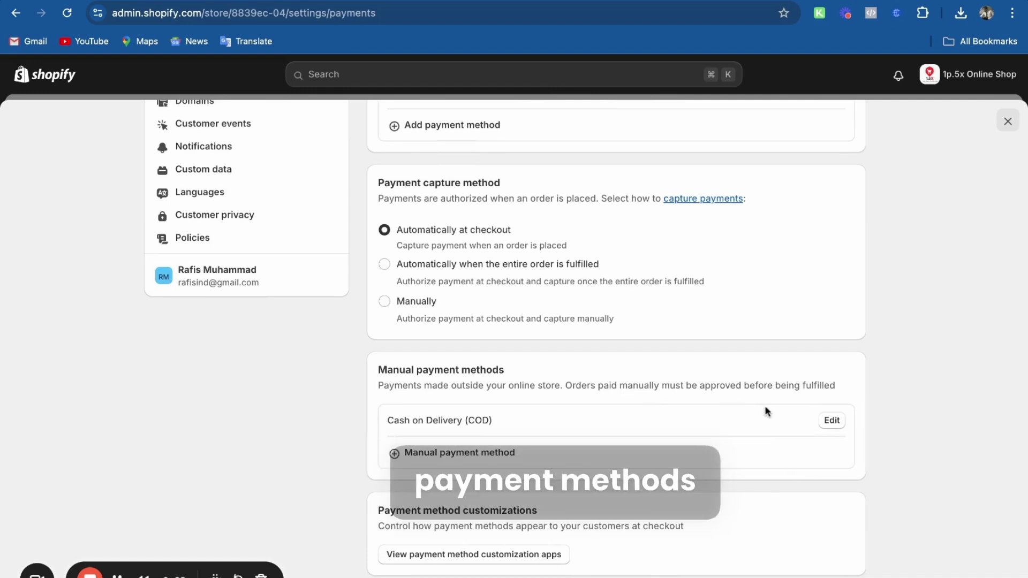
scroll(765, 411, "up", 5)
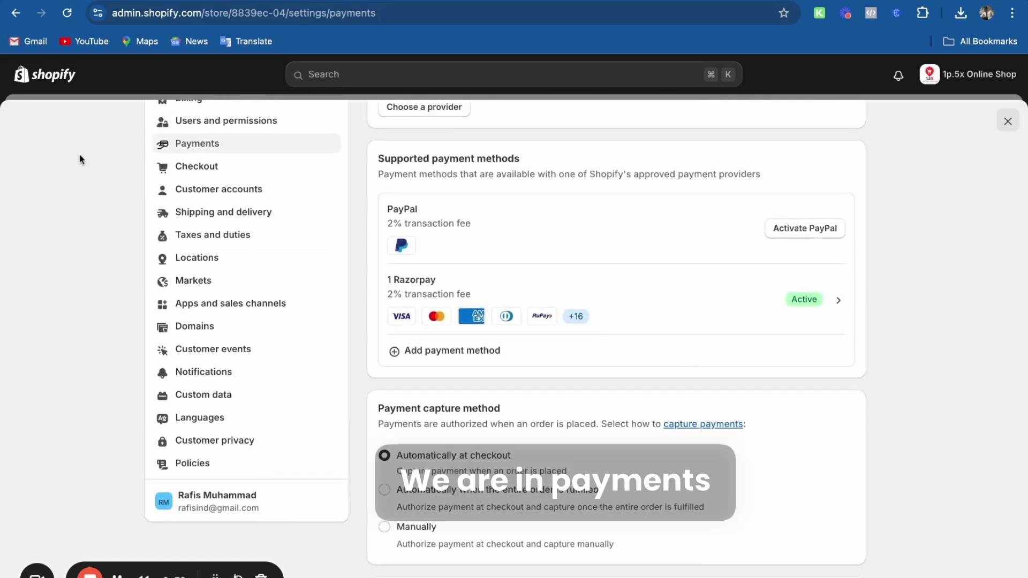
scroll(643, 348, "down", 1)
scroll(652, 360, "down", 1)
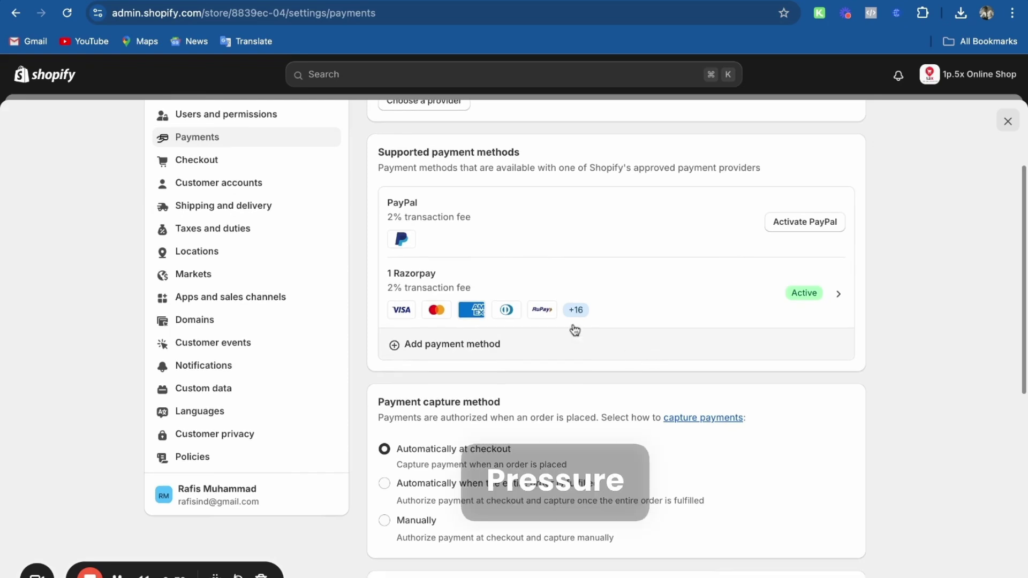
scroll(779, 307, "down", 8)
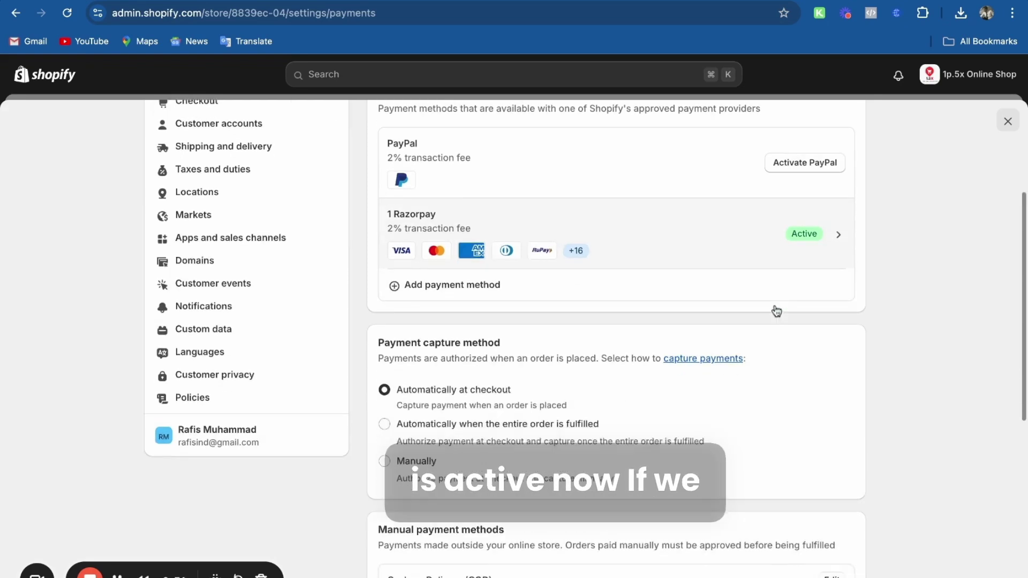
scroll(777, 312, "down", 2)
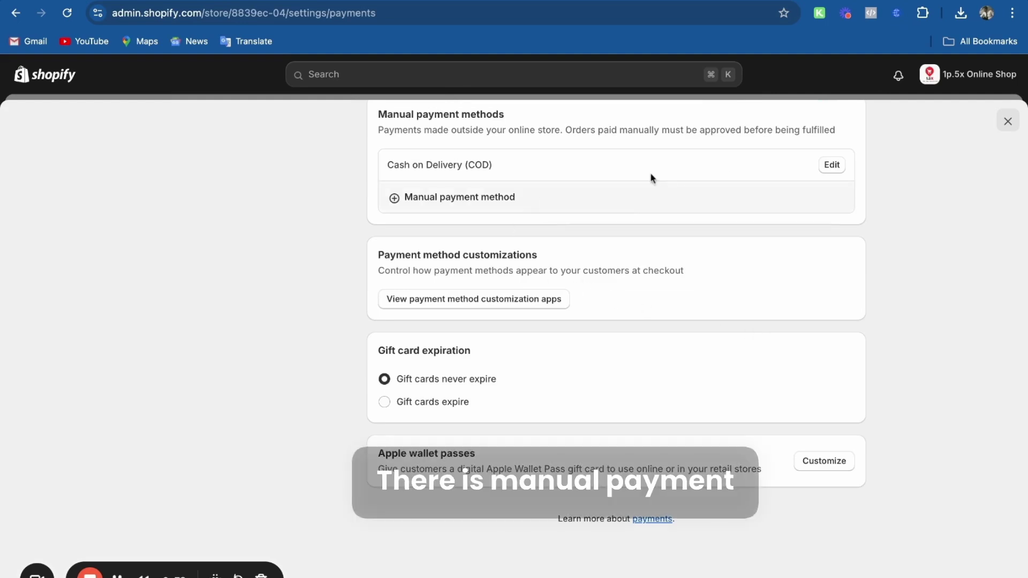
Deactivate the Cash on Delivery (COD) manual payment method in the store's payment settings.
left_click(838, 165)
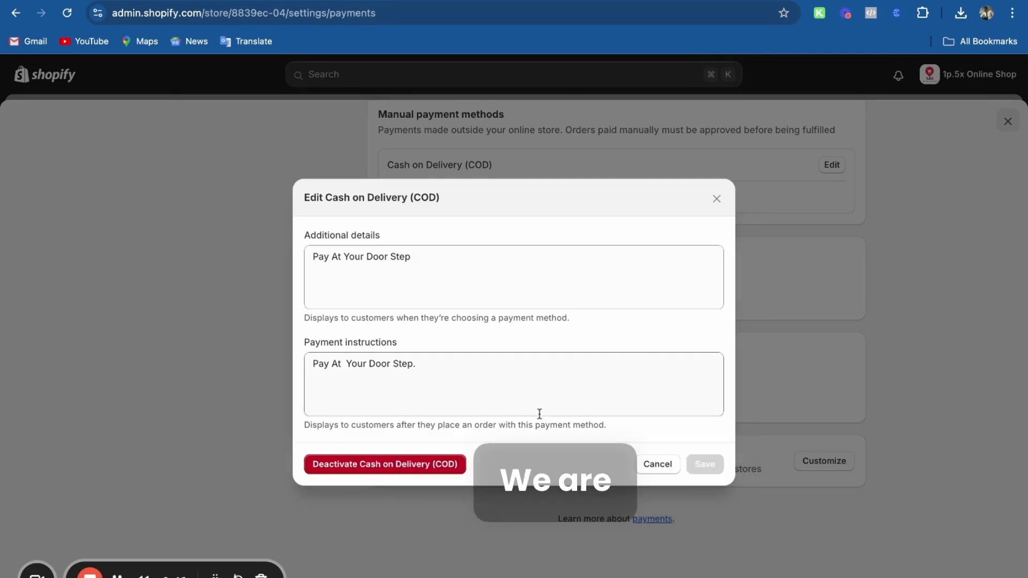
left_click(425, 467)
left_click(635, 369)
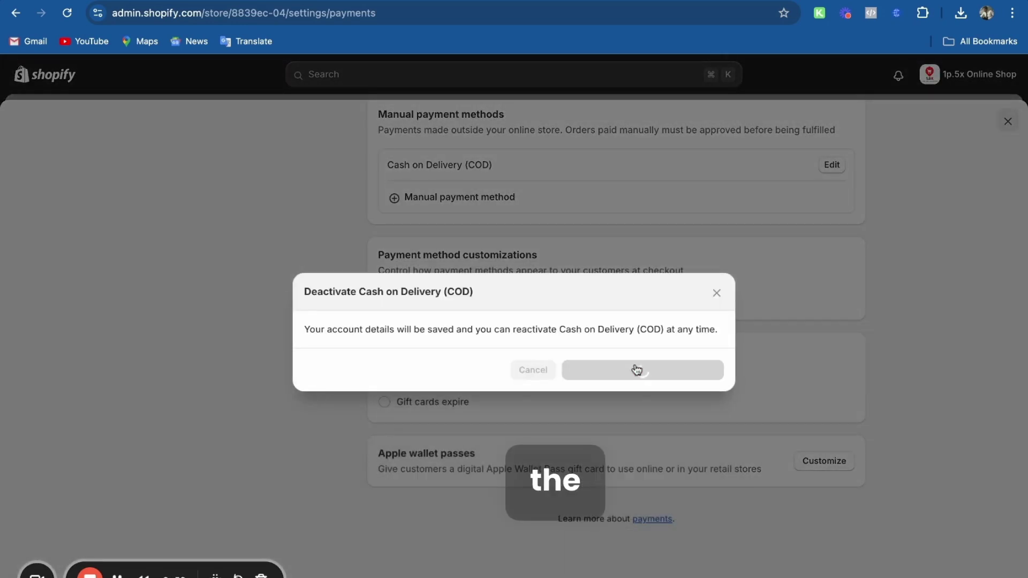
Check the supported payment methods, close the store settings and open the live Online Store.
scroll(589, 322, "up", 3)
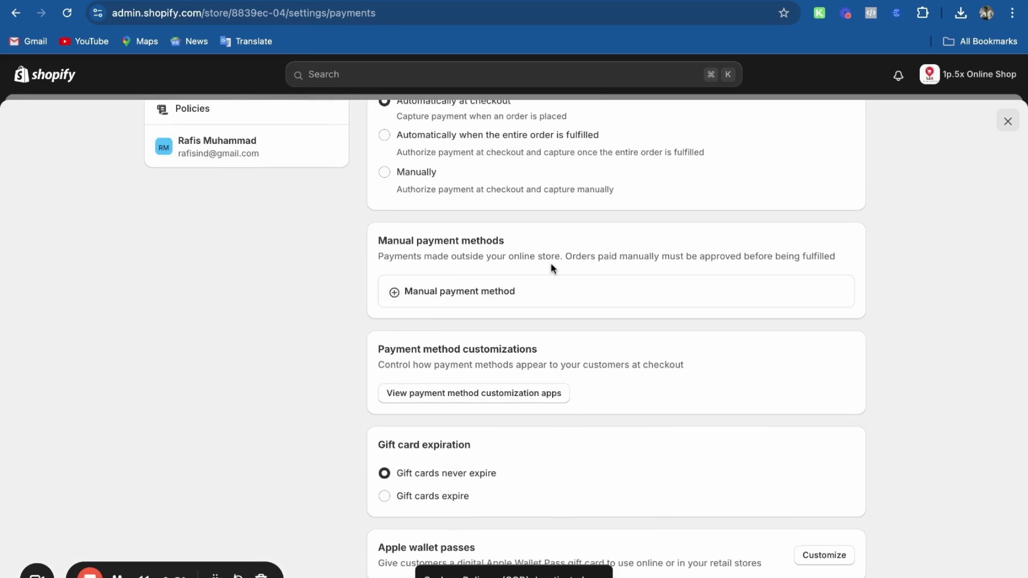
scroll(589, 321, "up", 6)
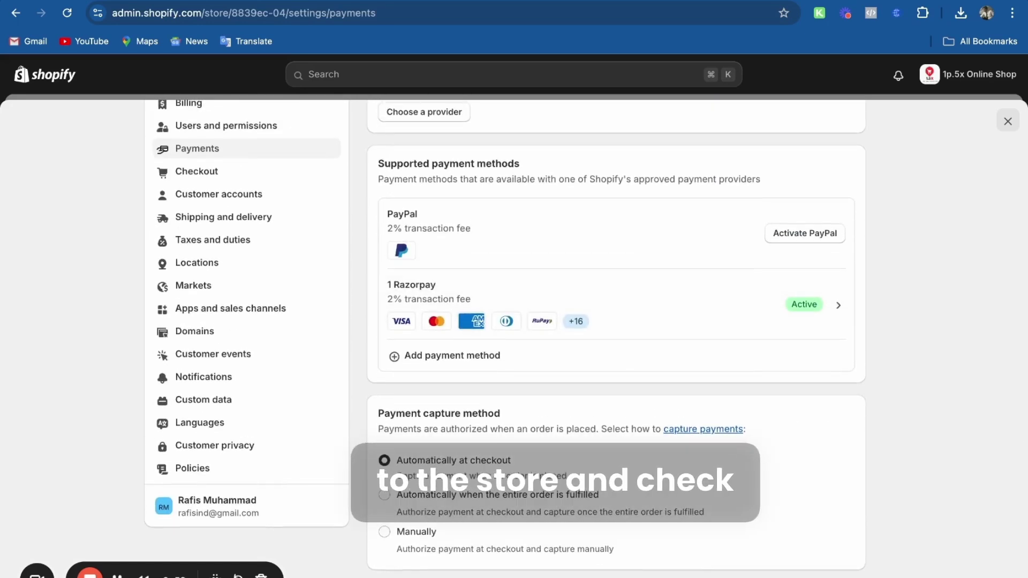
scroll(983, 196, "up", 3)
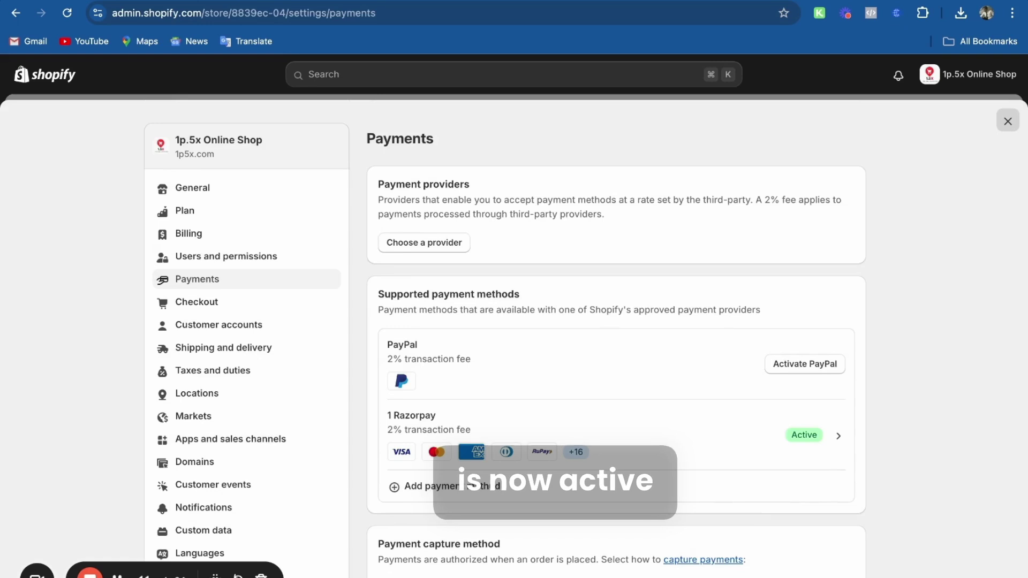
left_click(1008, 123)
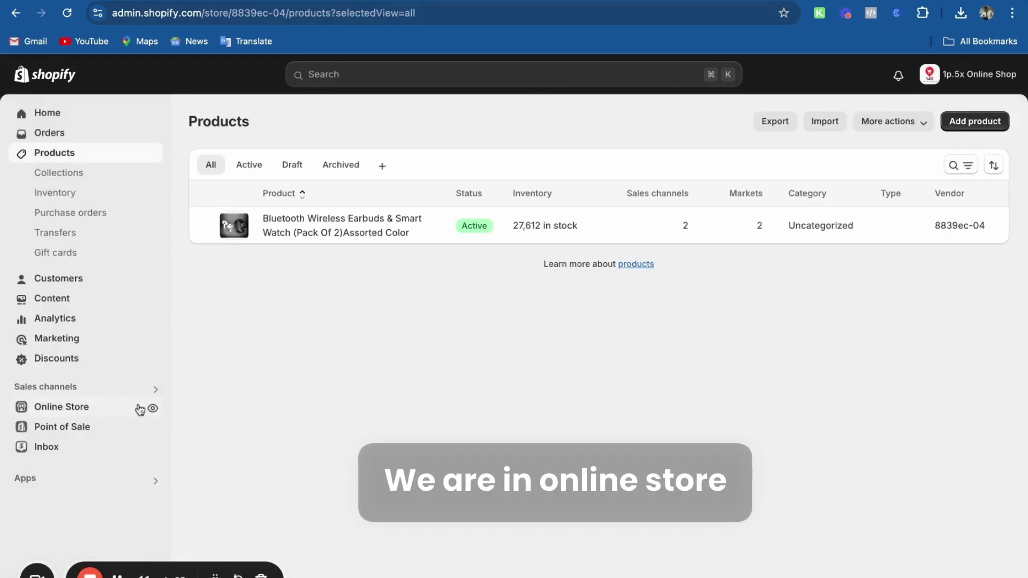
left_click(149, 408)
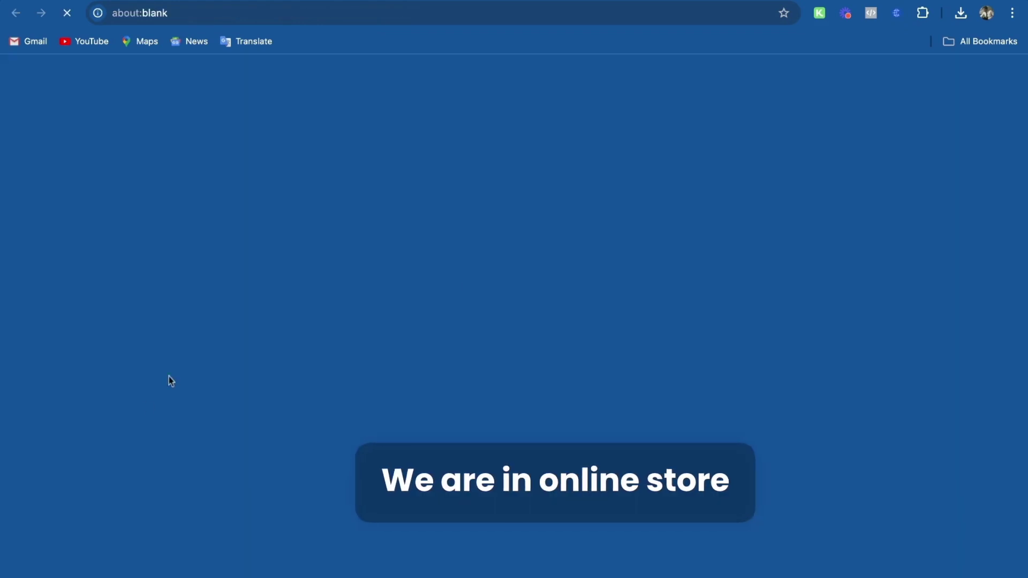
Open the Bluetooth Wireless Earbuds & Smart Watch product under Best Selling and go straight to checkout with it.
scroll(549, 319, "down", 5)
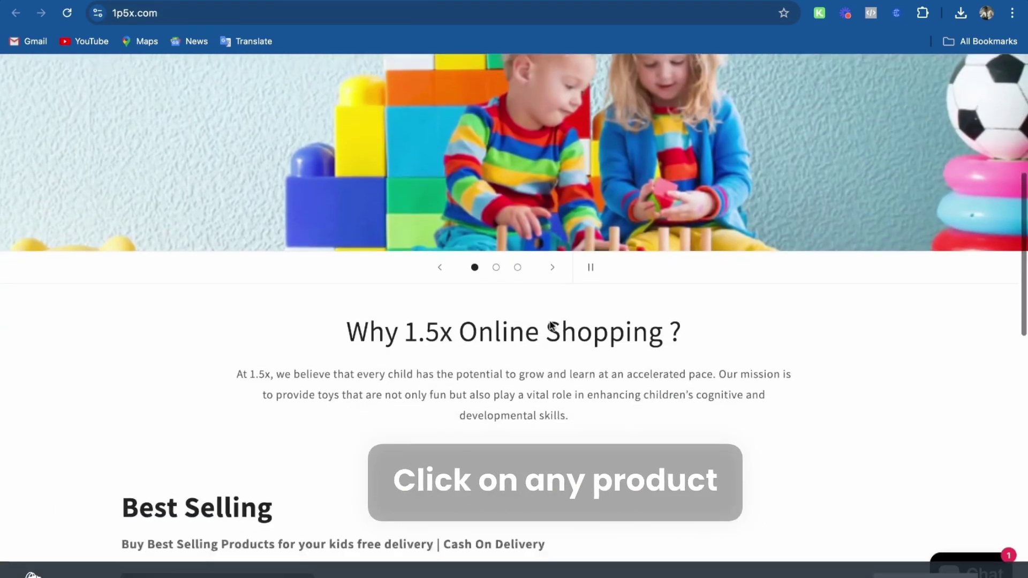
scroll(551, 326, "down", 5)
left_click(233, 391)
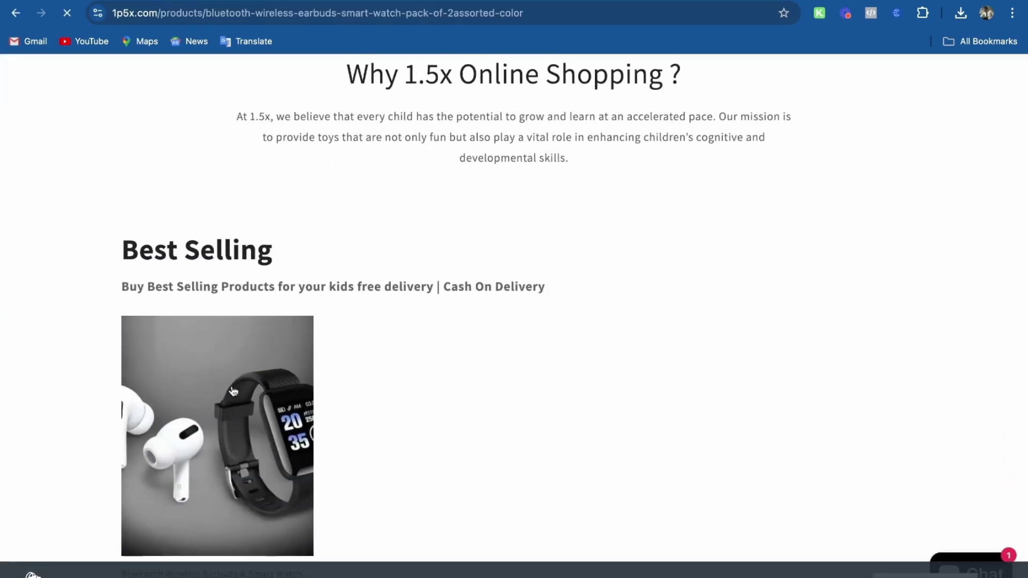
scroll(525, 372, "down", 4)
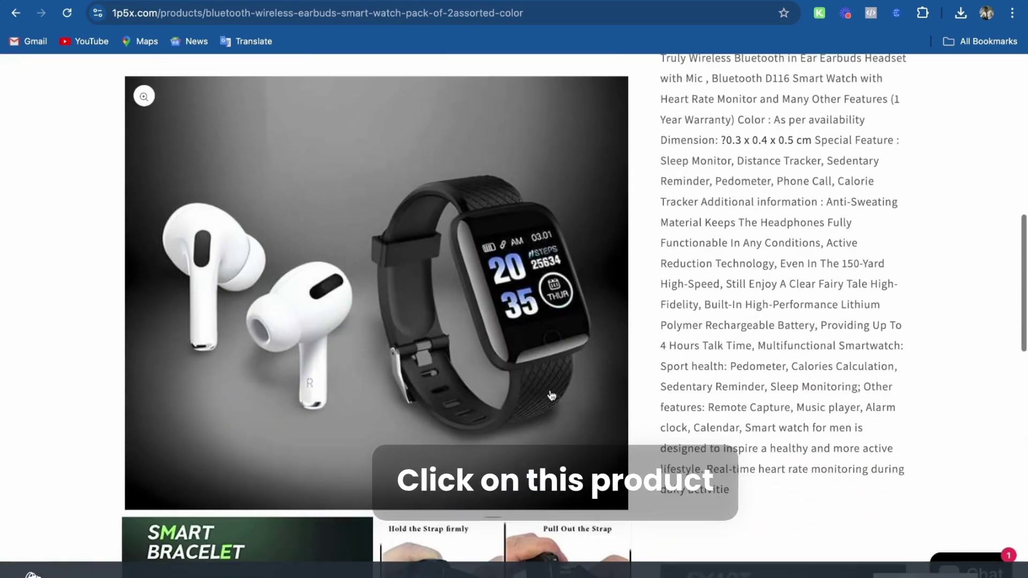
scroll(551, 396, "down", 8)
scroll(552, 396, "up", 5)
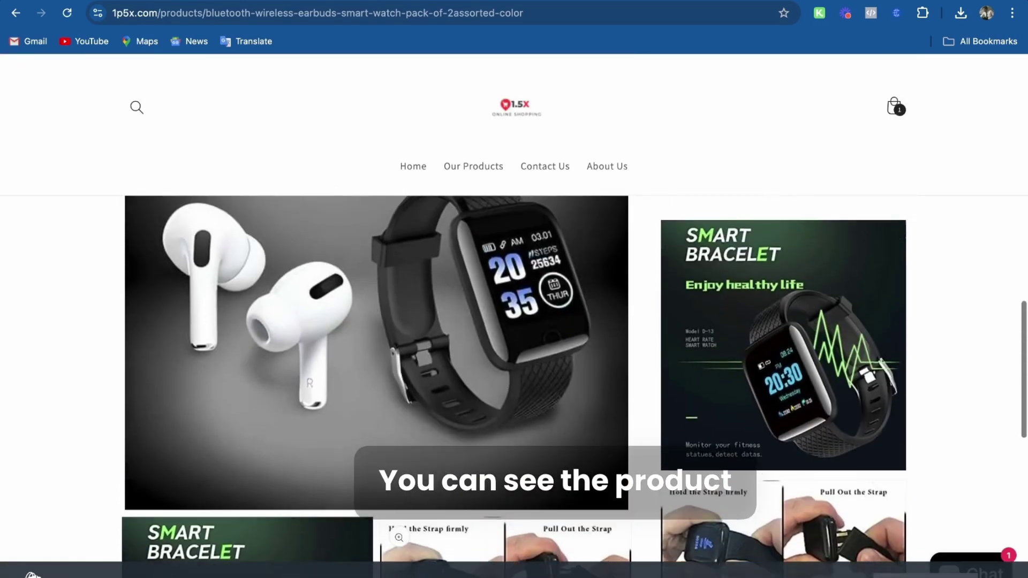
scroll(648, 423, "up", 3)
left_click(785, 367)
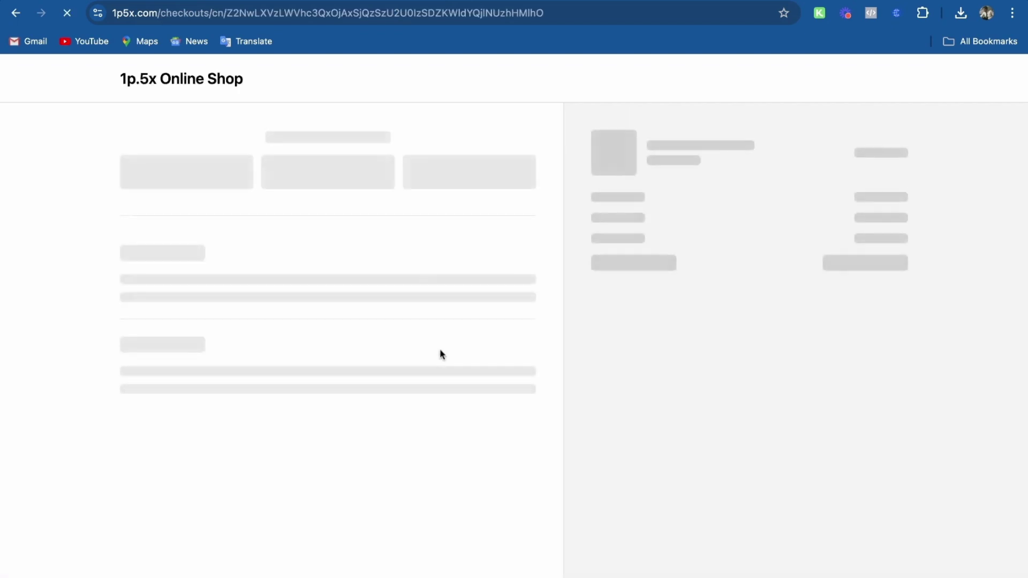
Examine the checkout page's delivery, shipping, payment and billing sections to check which payment methods customers are offered.
scroll(440, 354, "down", 5)
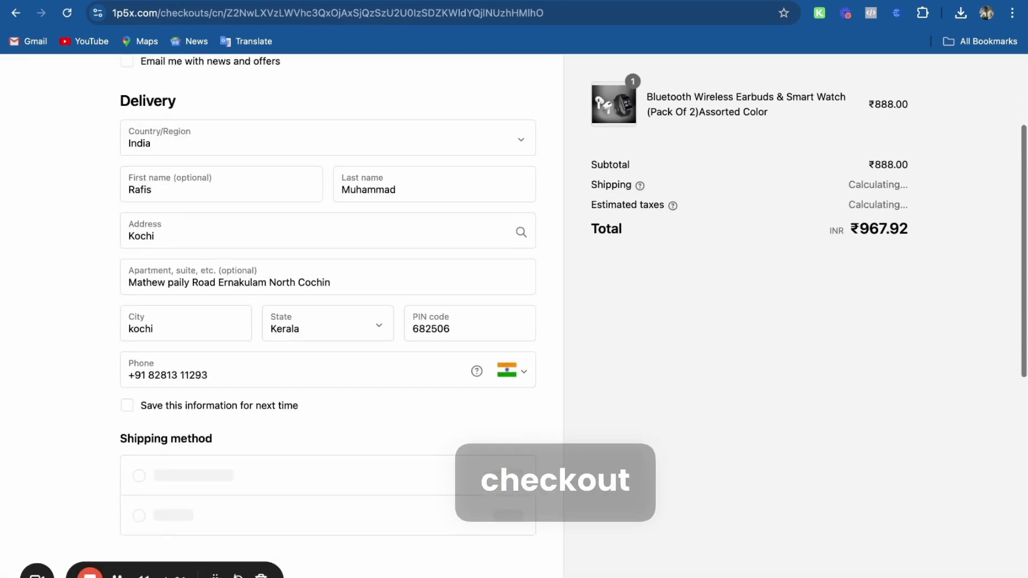
scroll(202, 318, "down", 4)
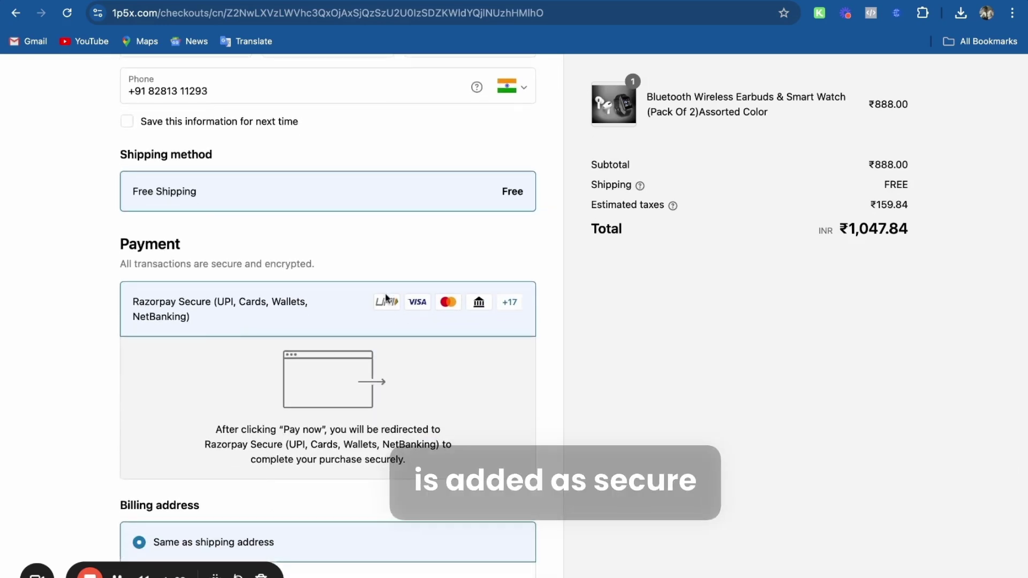
scroll(541, 381, "down", 3)
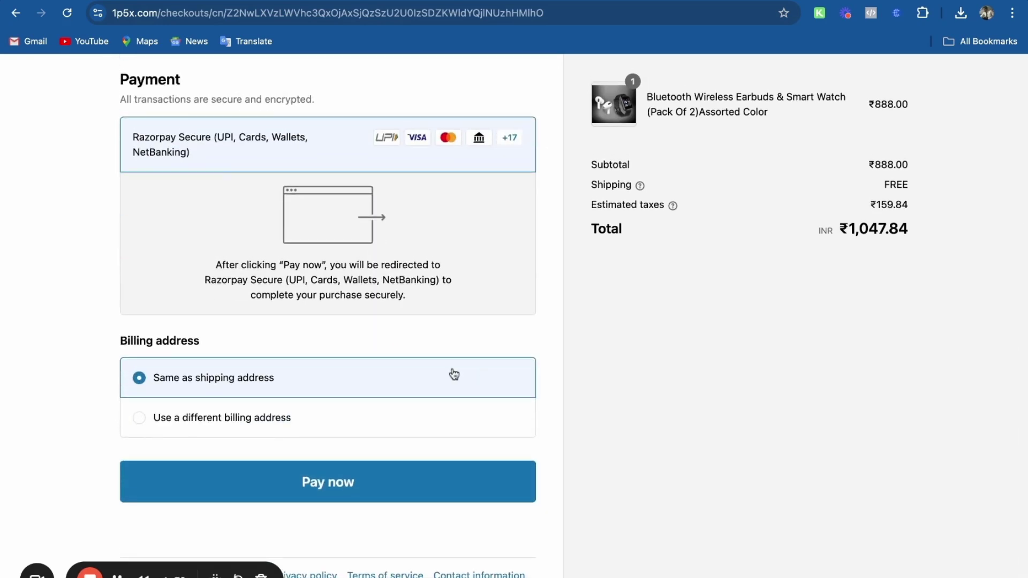
scroll(452, 371, "up", 4)
scroll(413, 341, "up", 7)
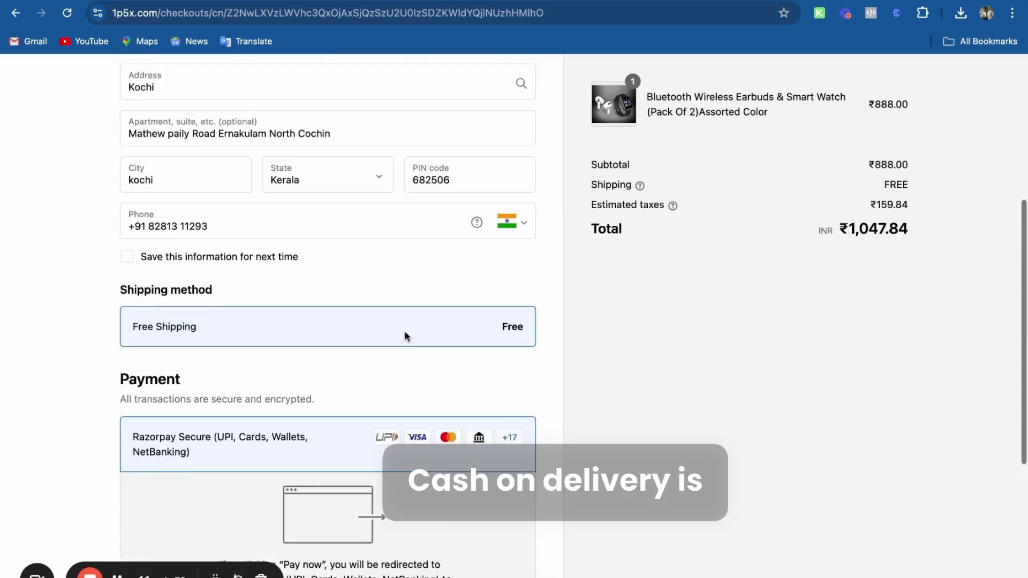
scroll(468, 360, "down", 6)
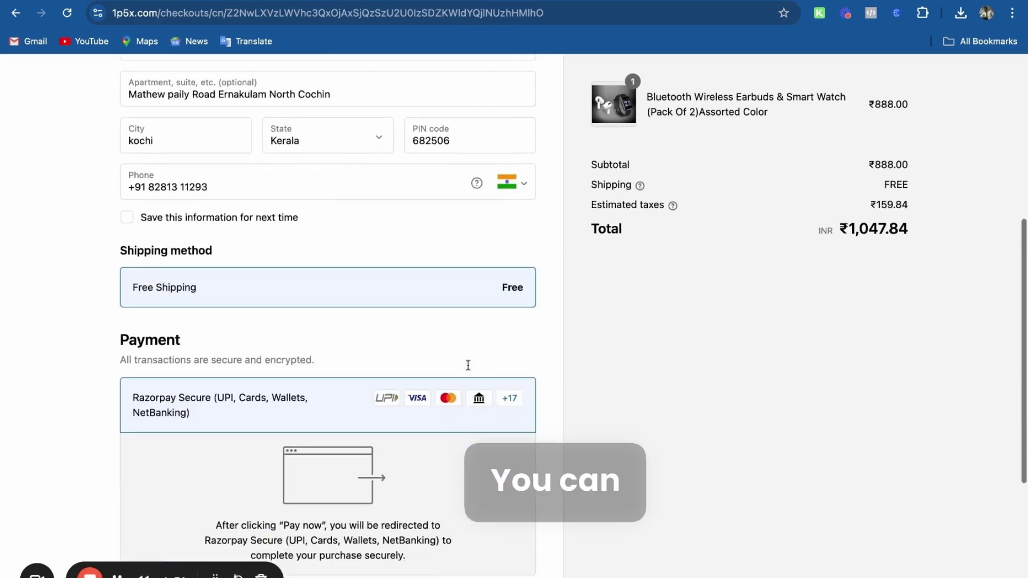
scroll(468, 365, "down", 3)
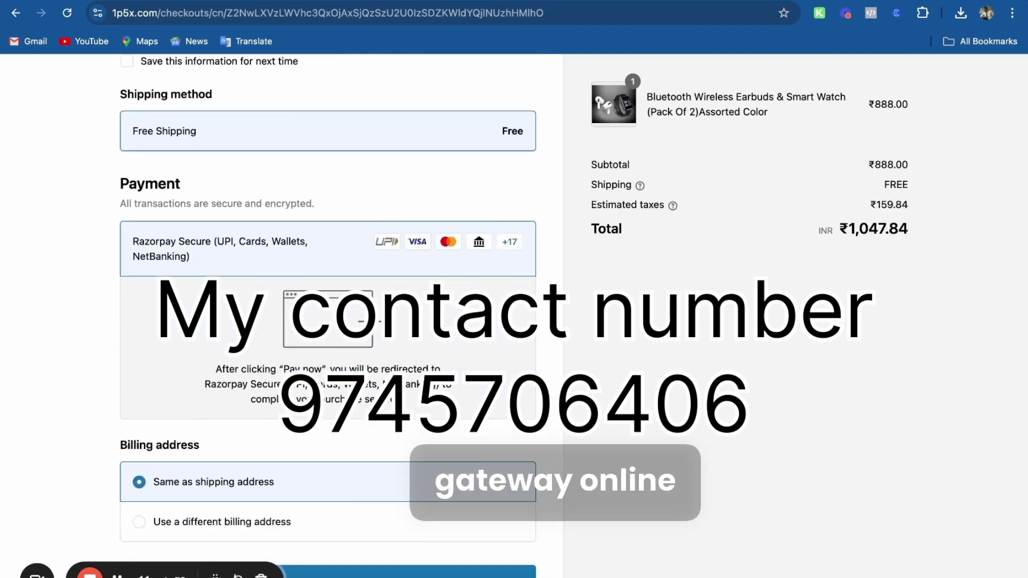
scroll(412, 466, "down", 3)
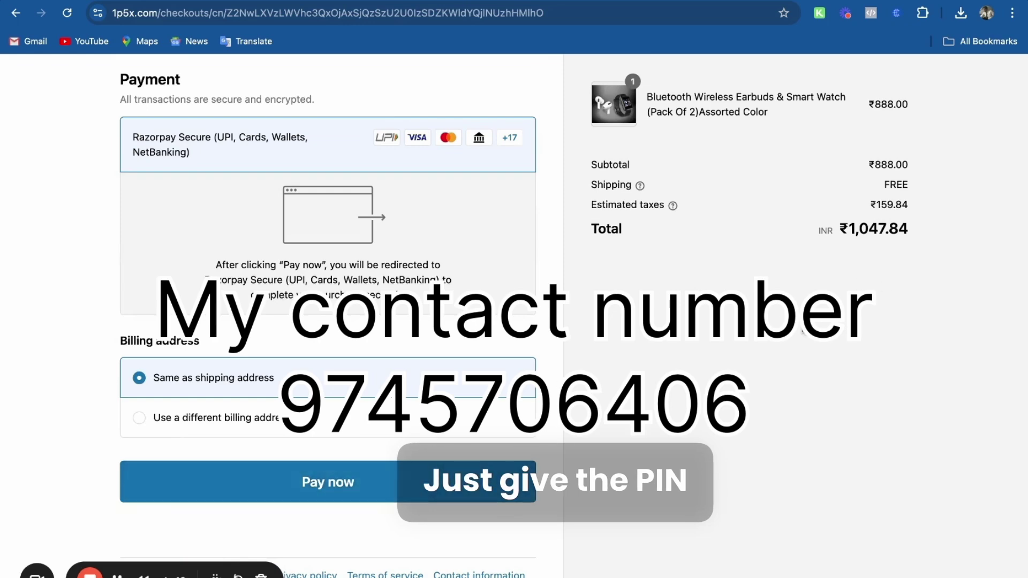
scroll(803, 332, "up", 10)
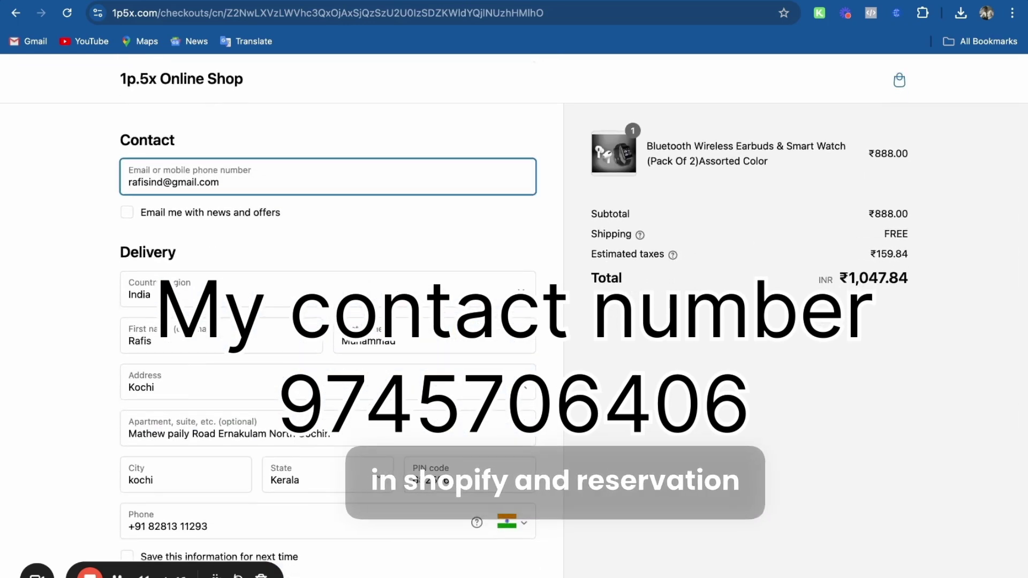
scroll(557, 383, "down", 10)
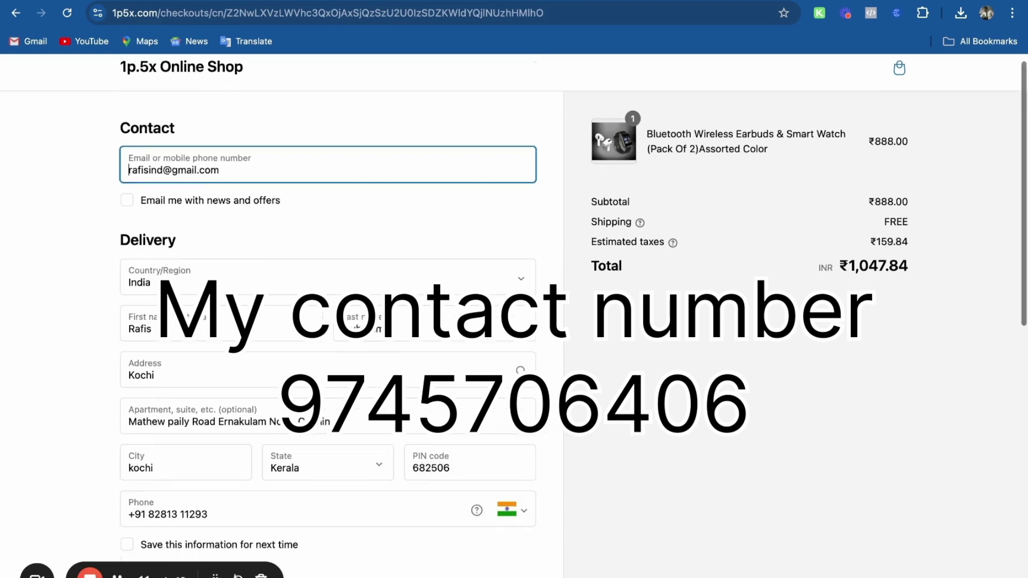